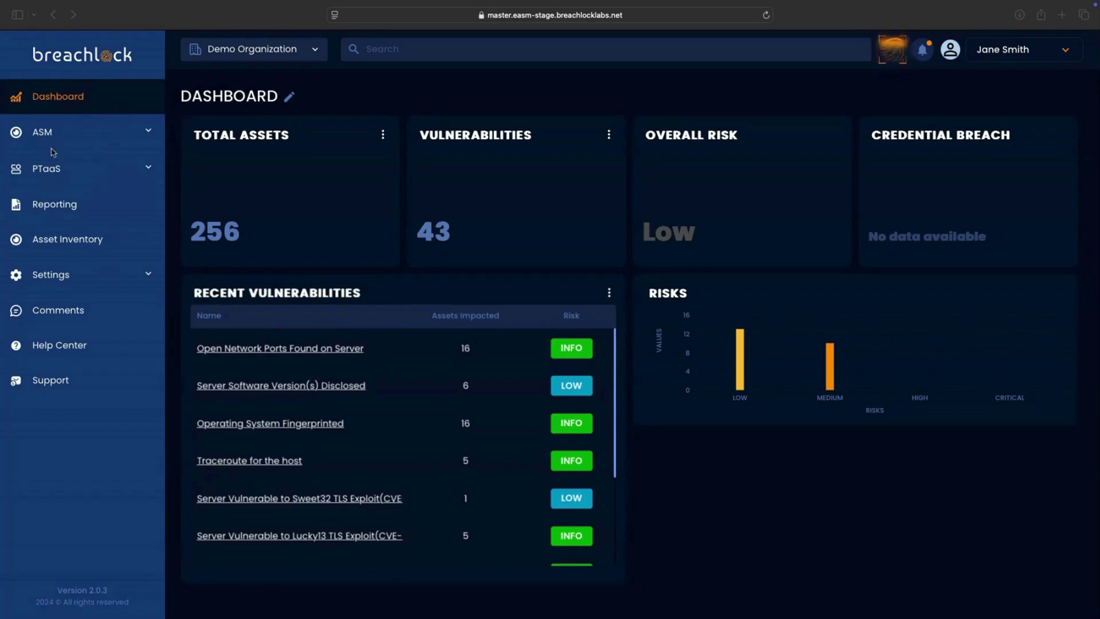
Open the reporting section and look through both pages of the existing reports list
{"action": "left_click", "coordinate": [62, 206]}
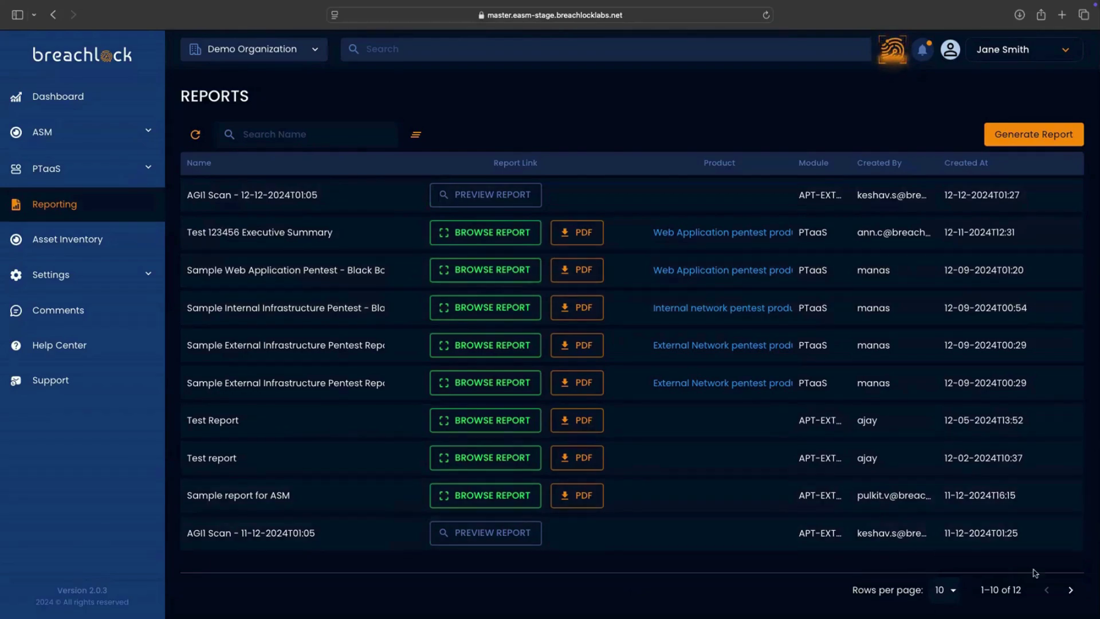
{"action": "left_click", "coordinate": [1070, 590]}
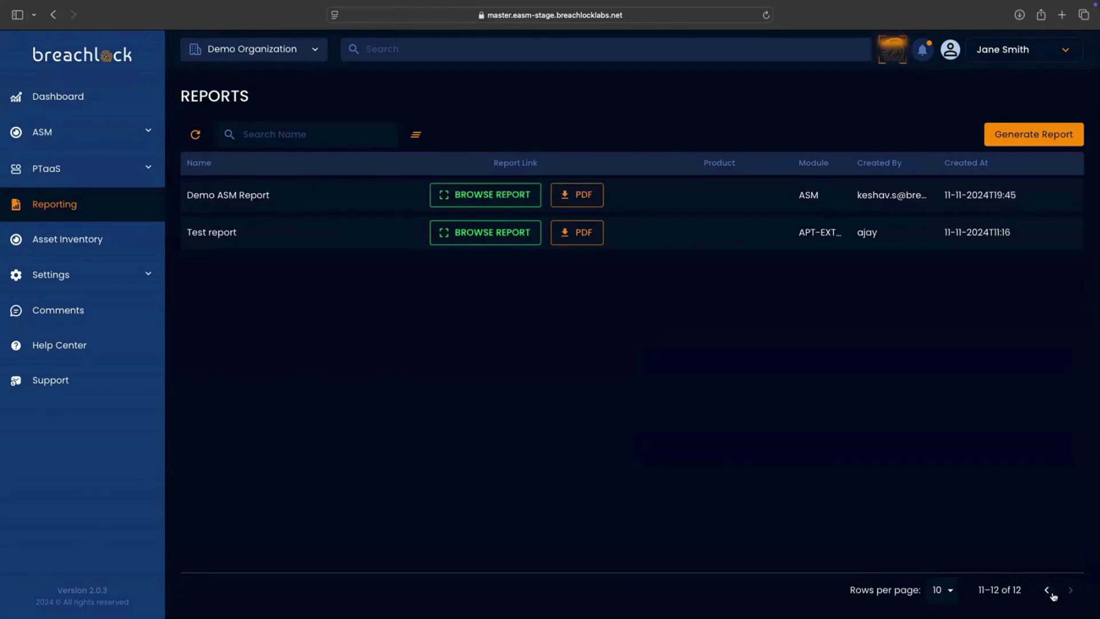
{"action": "left_click", "coordinate": [1046, 591]}
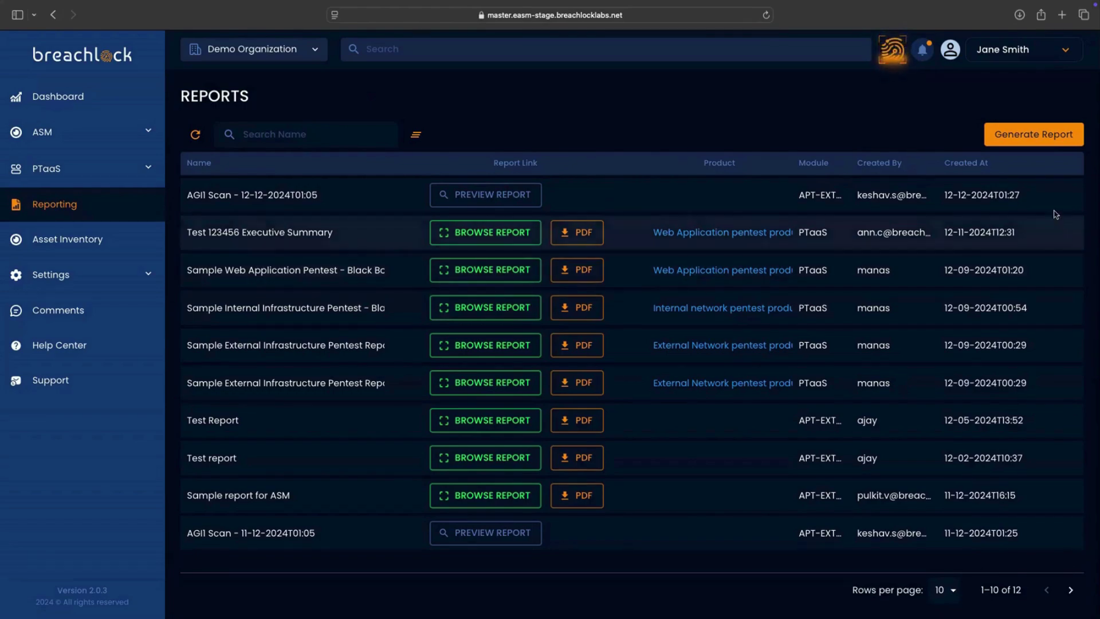
Start generating a new report and name it "Demo Report Dec 2024"
{"action": "left_click", "coordinate": [1032, 135]}
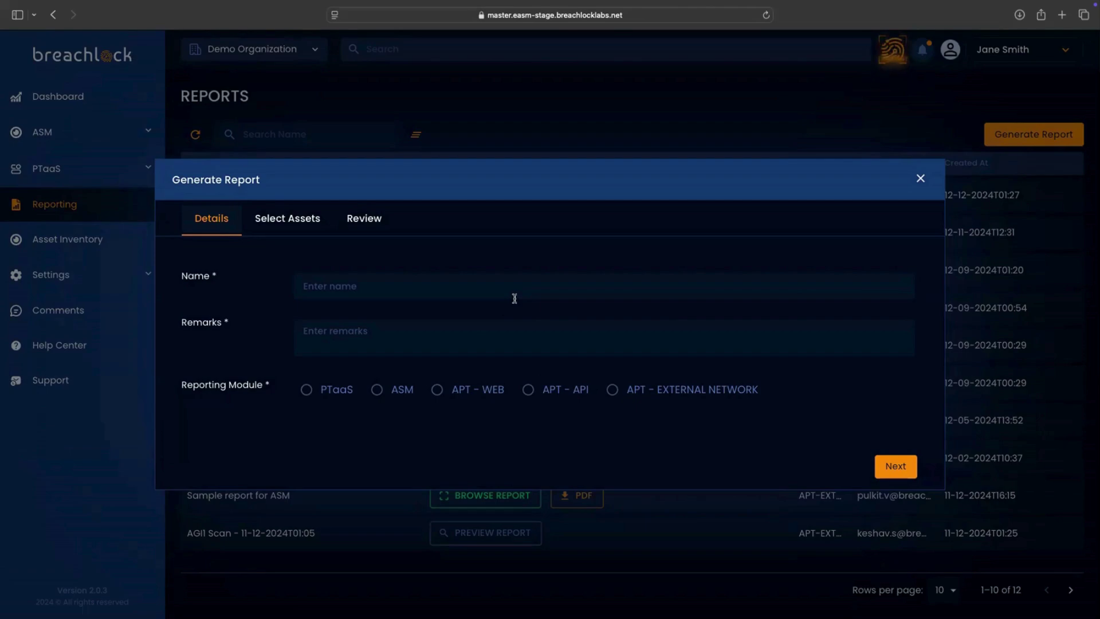
{"action": "left_click", "coordinate": [483, 286]}
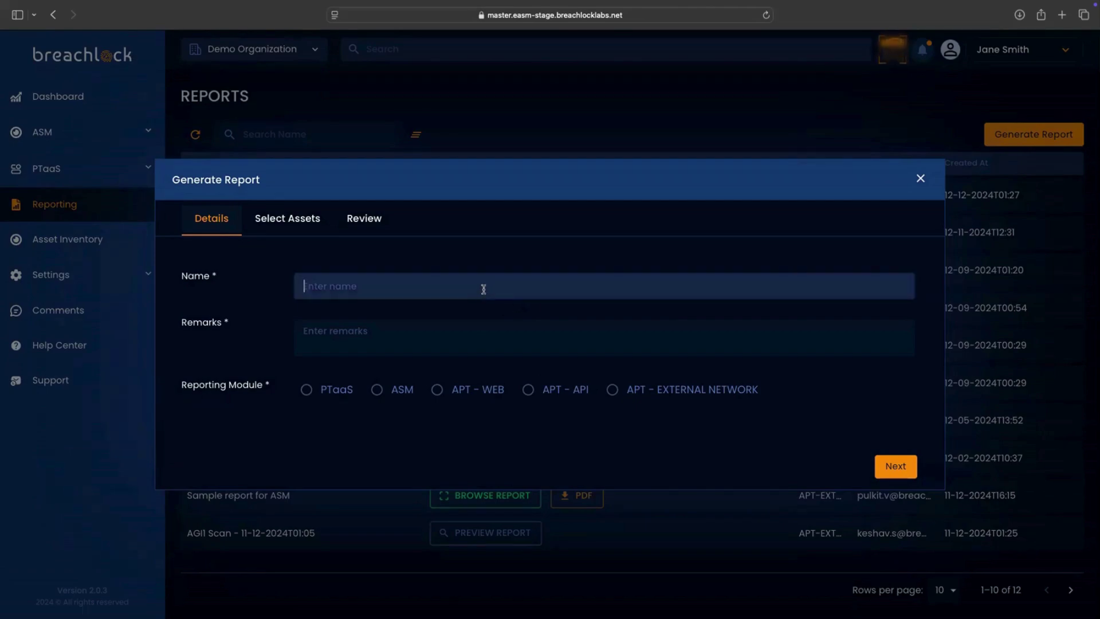
{"action": "type", "text": "D"}
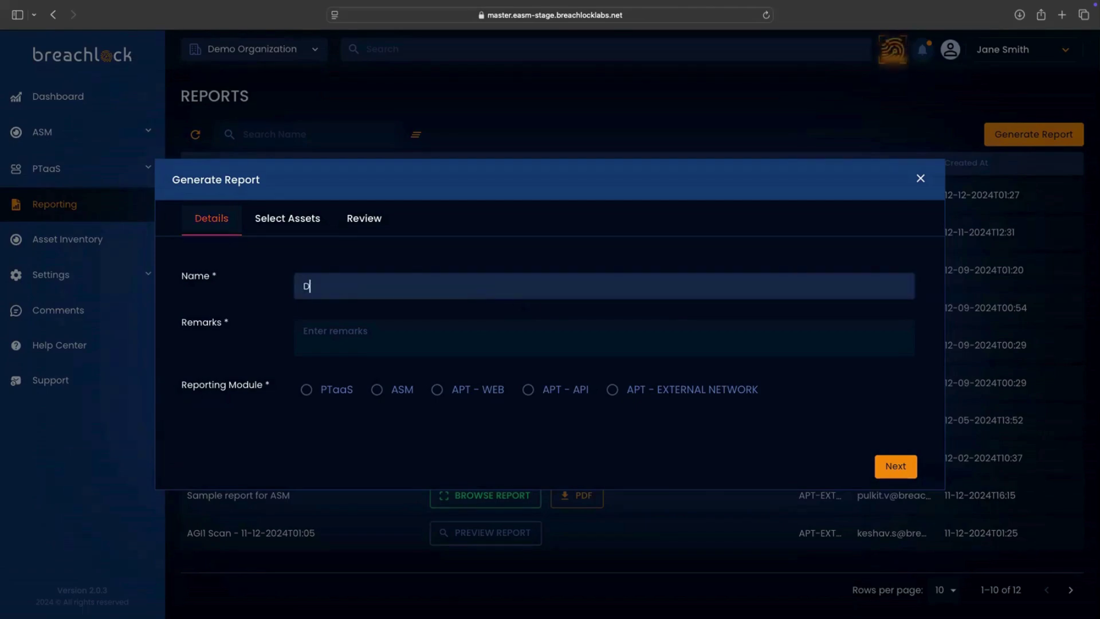
{"action": "type", "text": "emo Repo"}
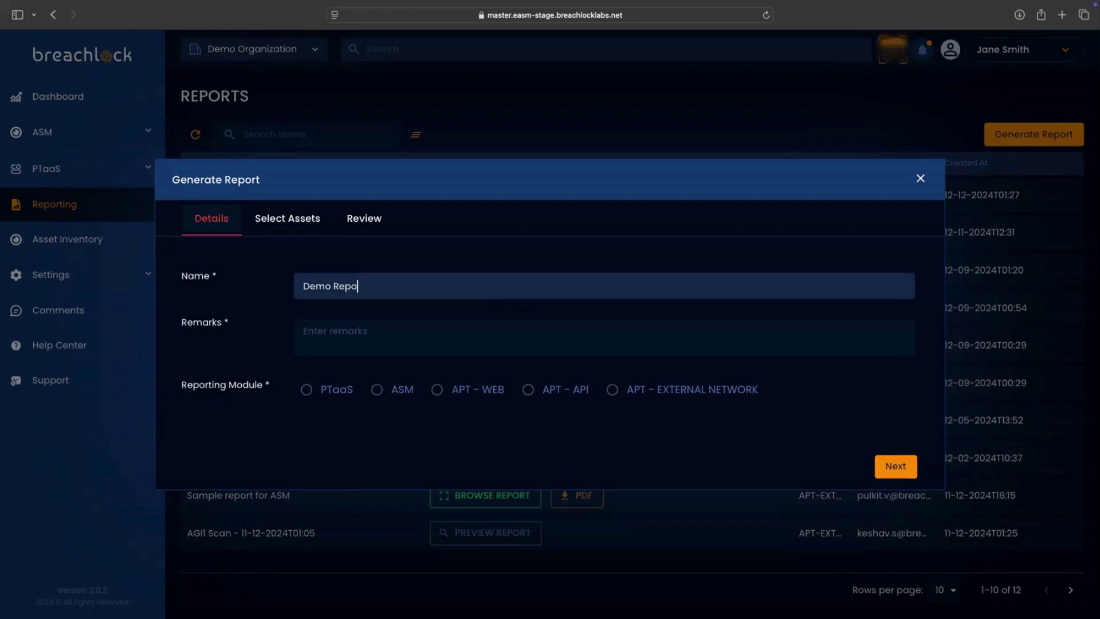
{"action": "type", "text": "rt Dec 2024"}
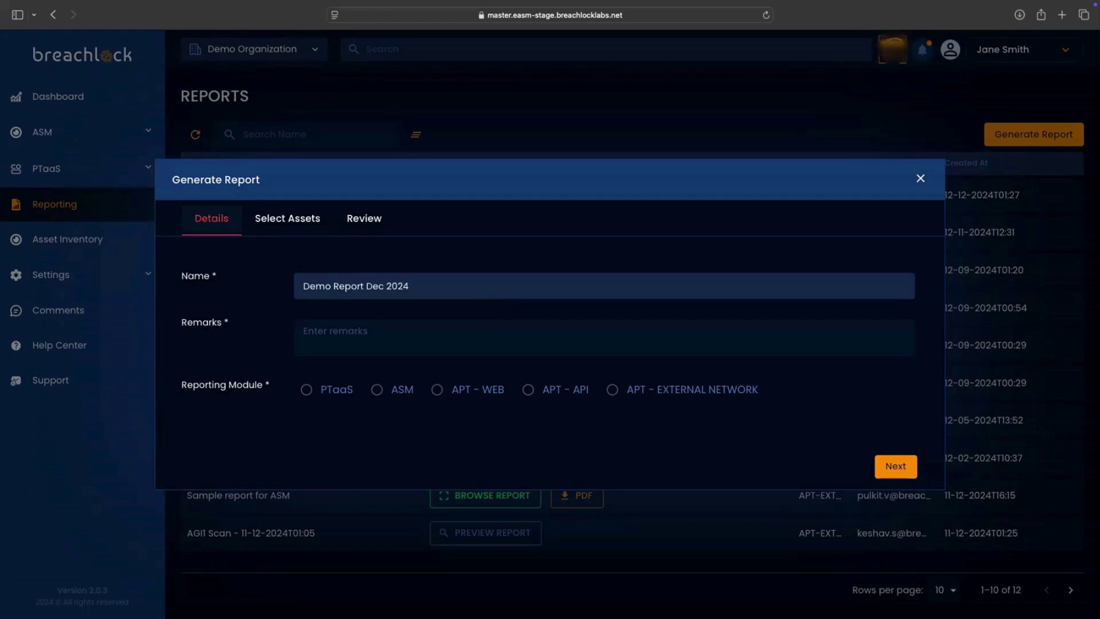
Enter the report remarks "Customized Exec Summary for upcoming Board Meeting on 12/27/2024"
{"action": "left_click", "coordinate": [497, 328]}
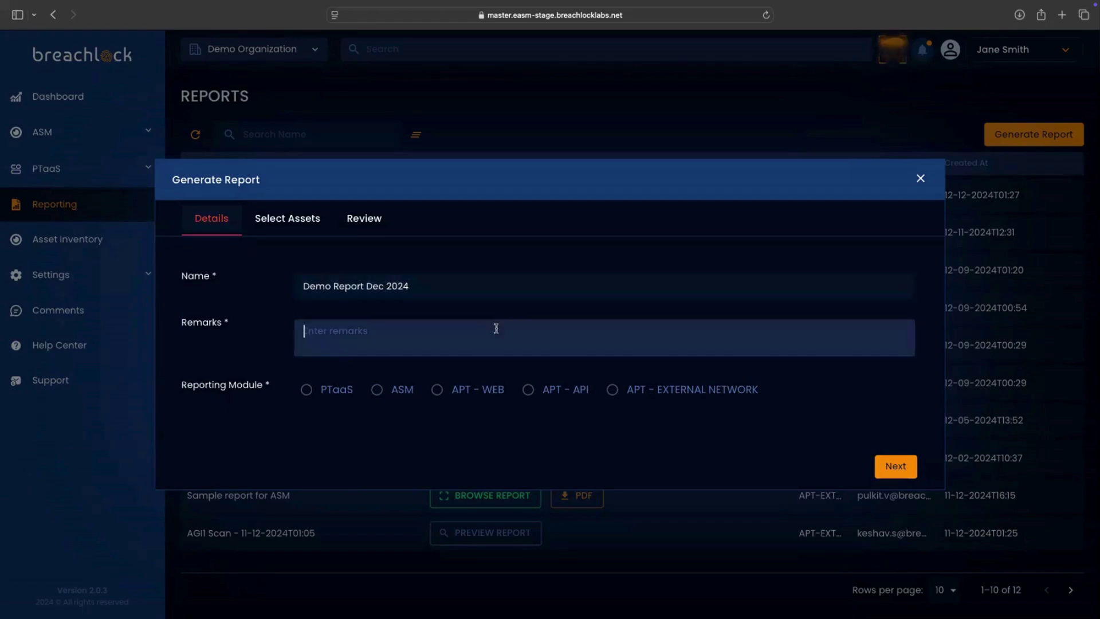
{"action": "type", "text": "Customized Exec Summar"}
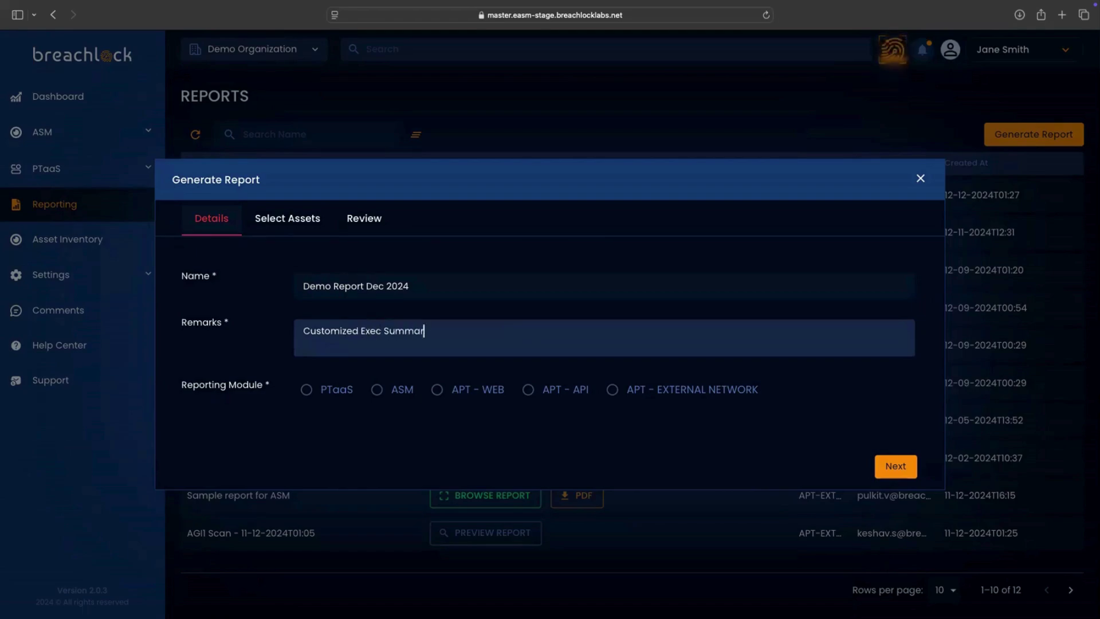
{"action": "type", "text": "y for upcoming B"}
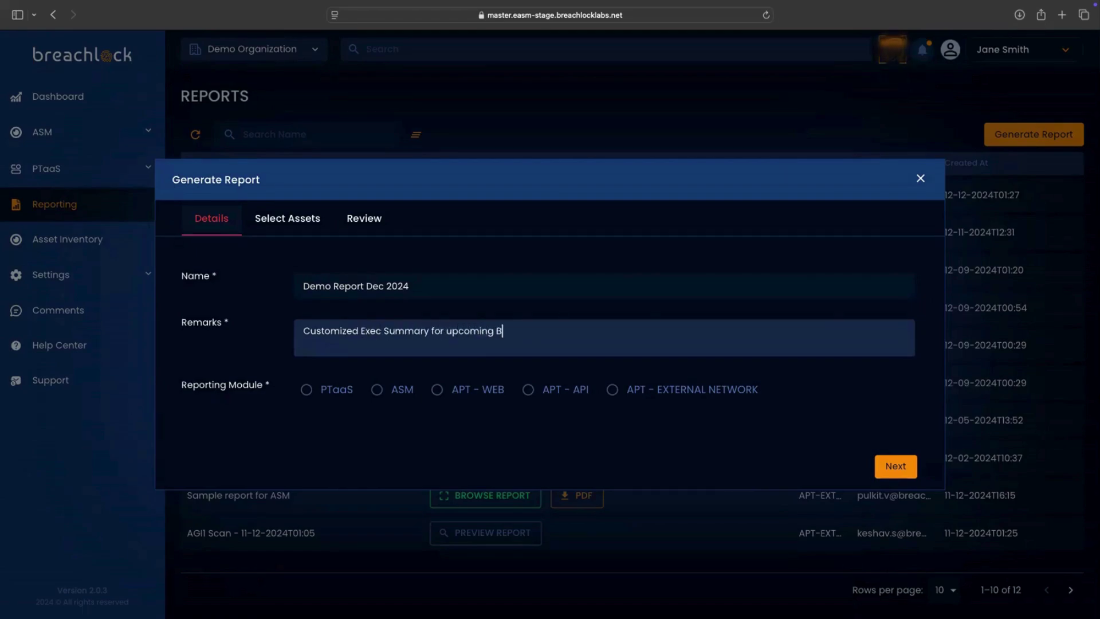
{"action": "type", "text": "oard Meeting o"}
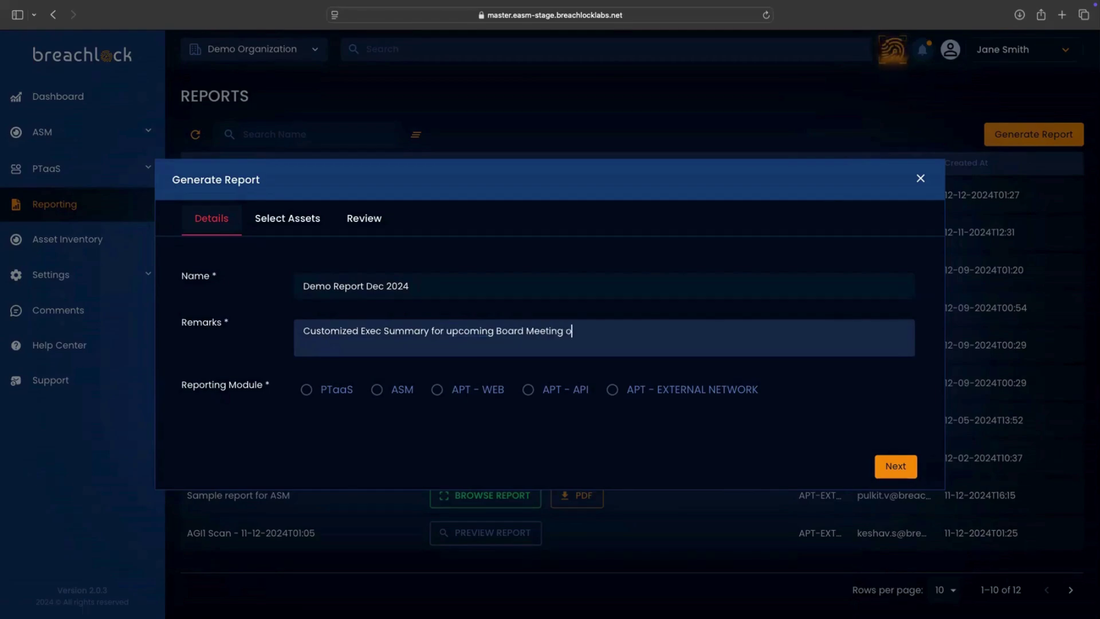
{"action": "type", "text": "n 12/27/"}
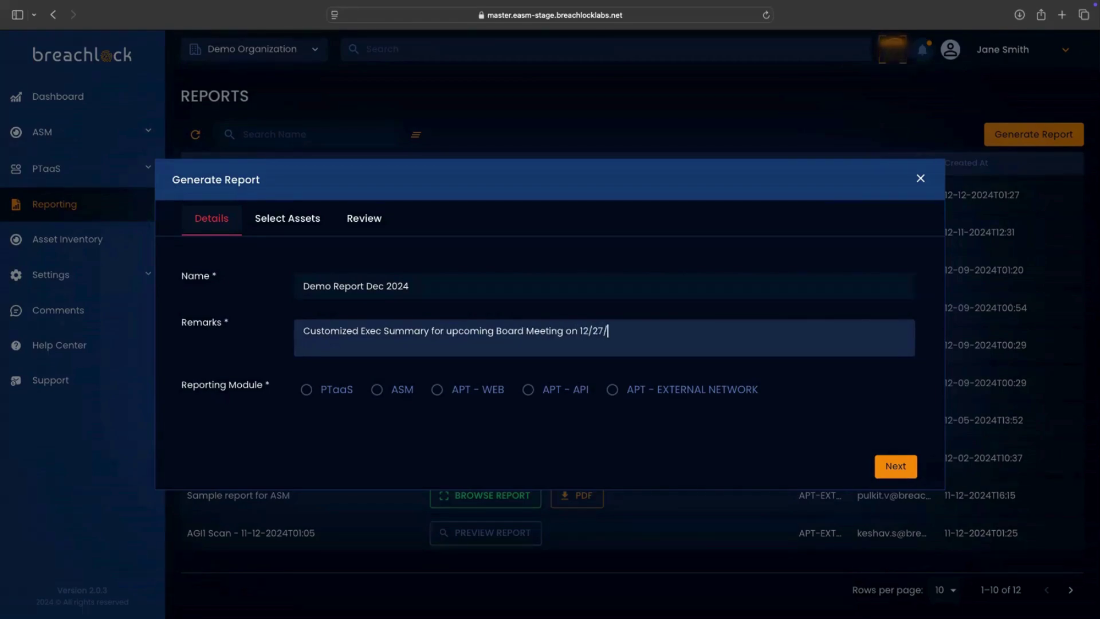
{"action": "type", "text": "2024"}
Set the reporting module to PTaaS and the report type to Executive Summary
{"action": "left_click", "coordinate": [304, 391]}
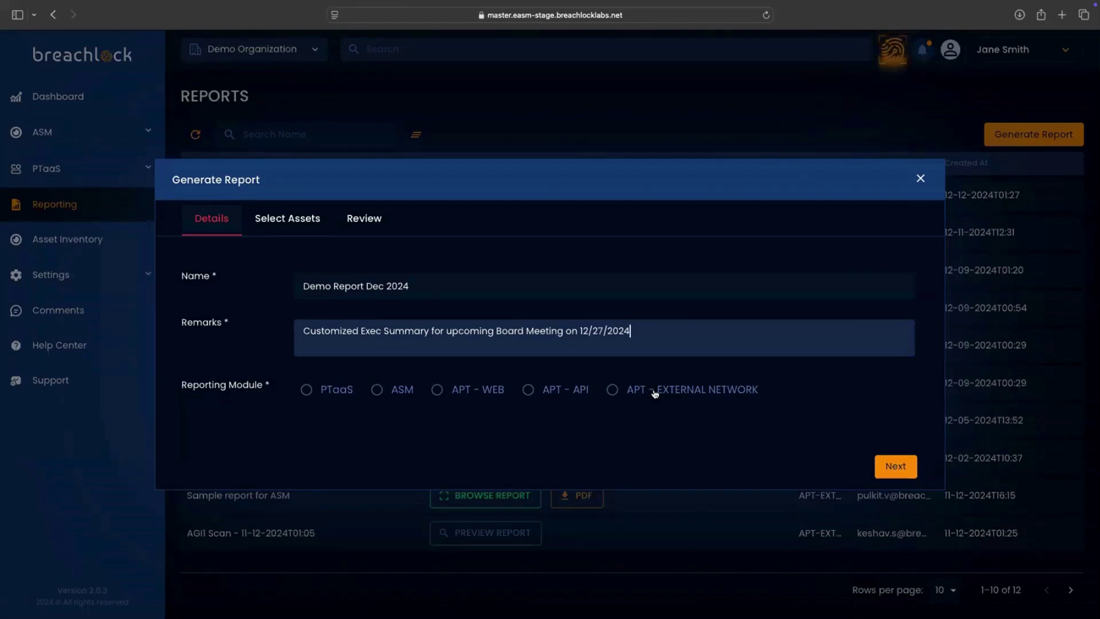
{"action": "left_click", "coordinate": [306, 389]}
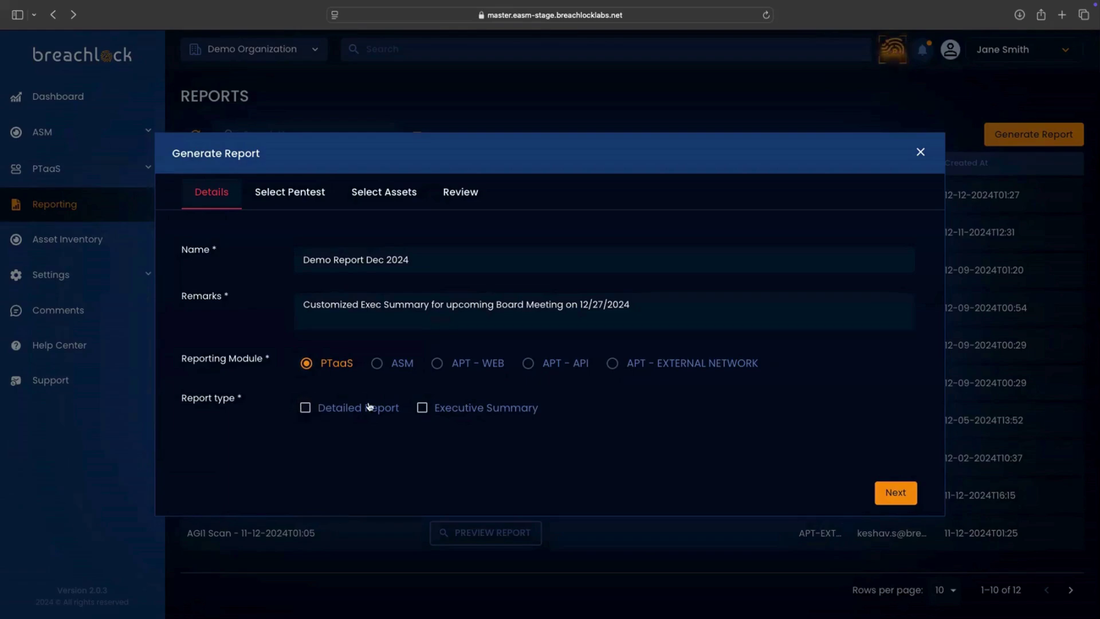
{"action": "left_click", "coordinate": [423, 408]}
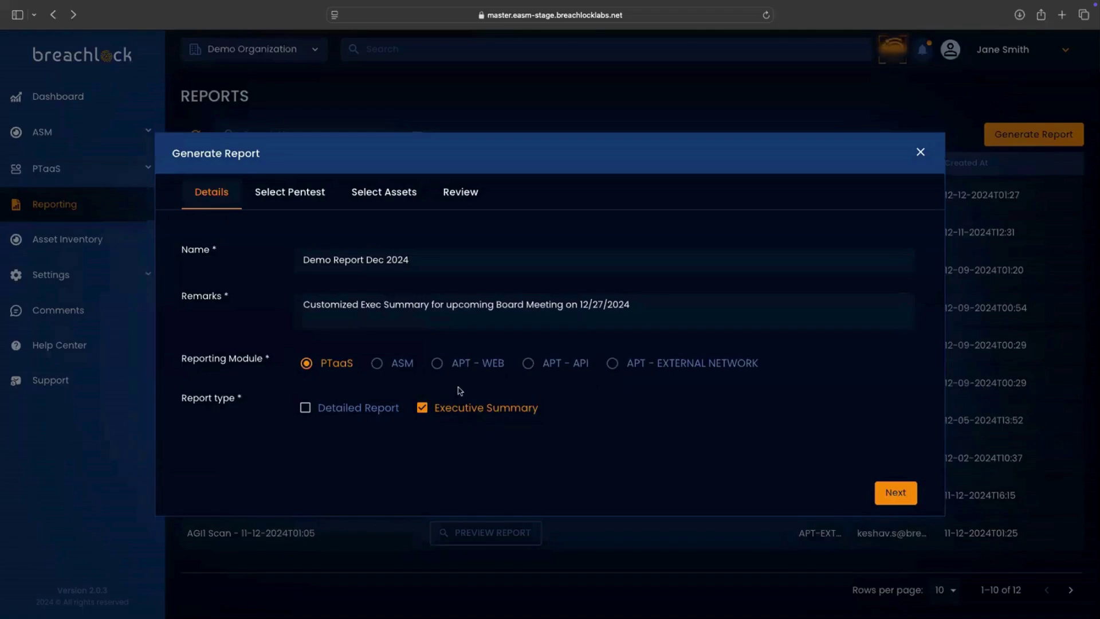
Choose the Sample Web Application Pentest (Black box) as the report's pentest and proceed to asset selection
{"action": "left_click", "coordinate": [897, 494]}
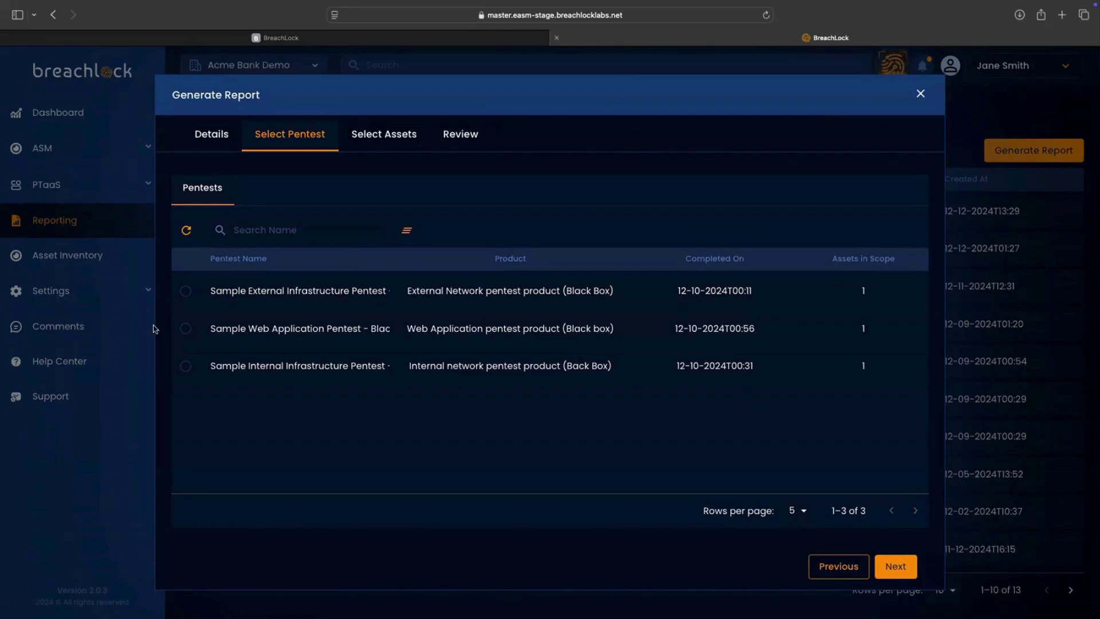
{"action": "left_click", "coordinate": [185, 329]}
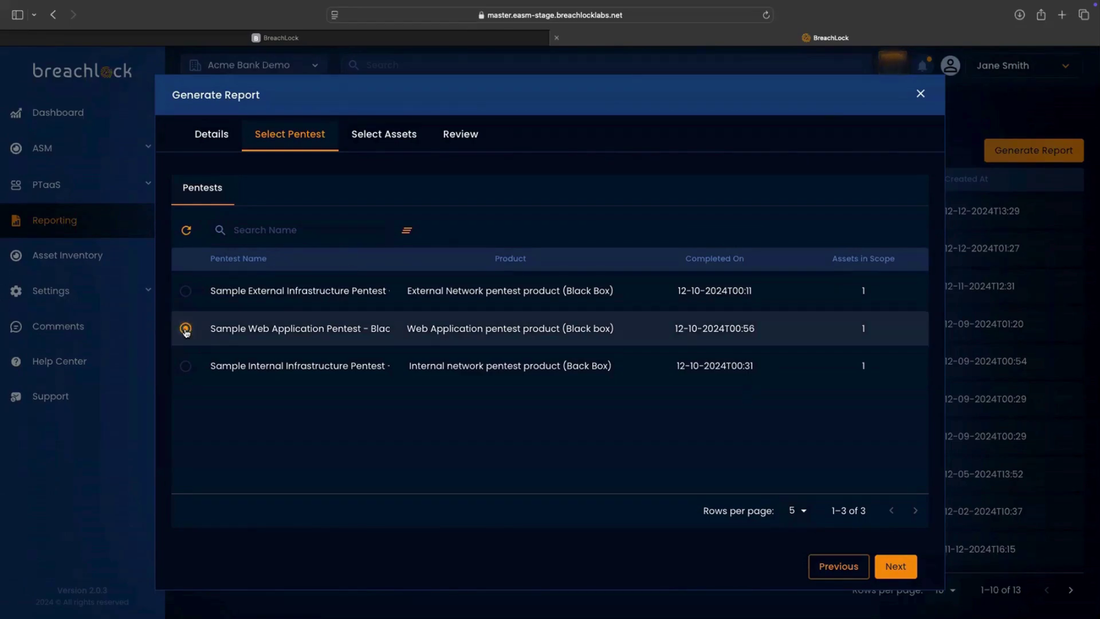
{"action": "left_click", "coordinate": [896, 566]}
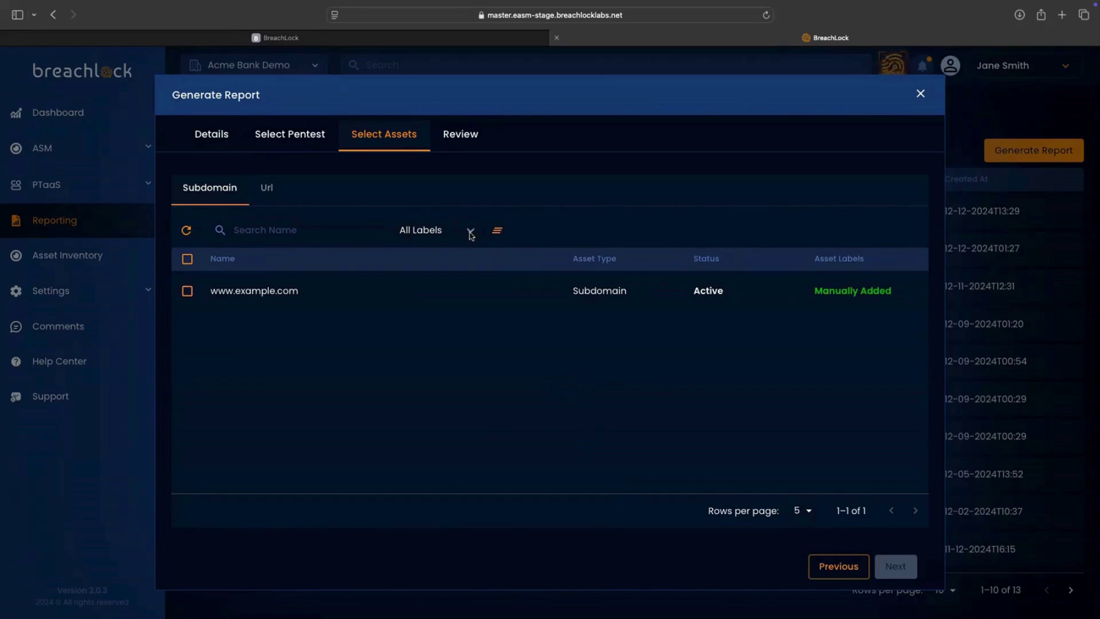
{"action": "left_click", "coordinate": [267, 188]}
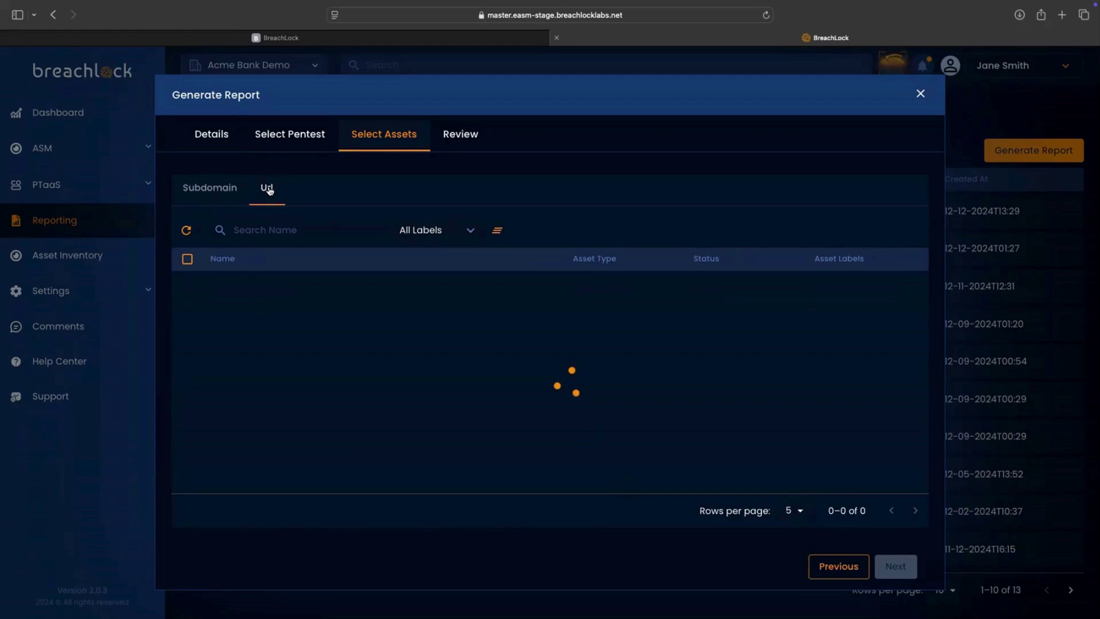
{"action": "left_click", "coordinate": [218, 191]}
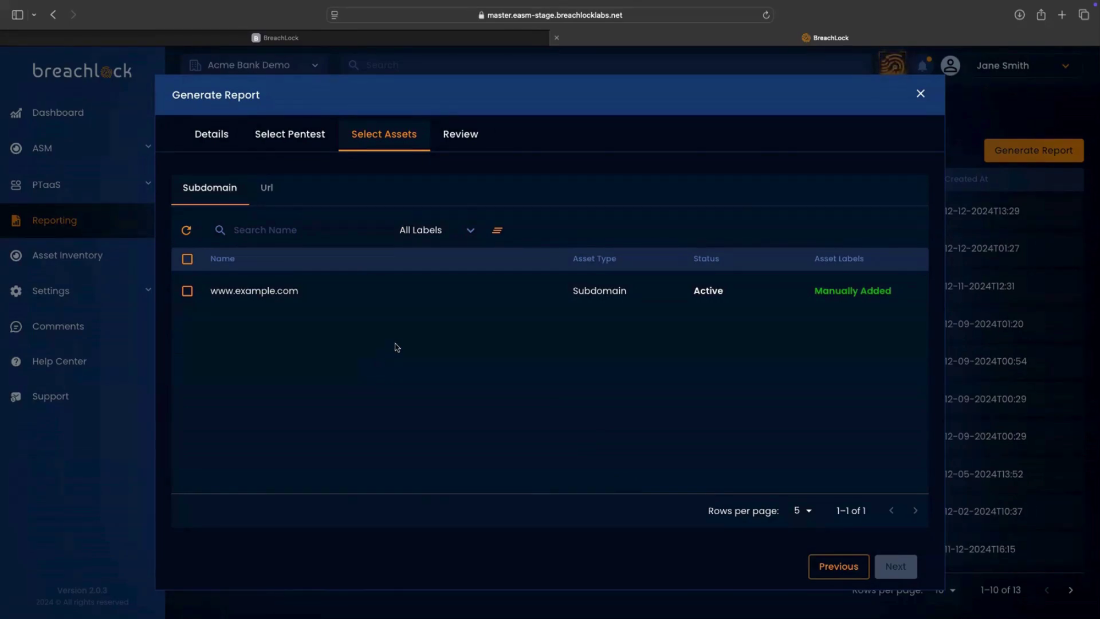
{"action": "left_click", "coordinate": [188, 292]}
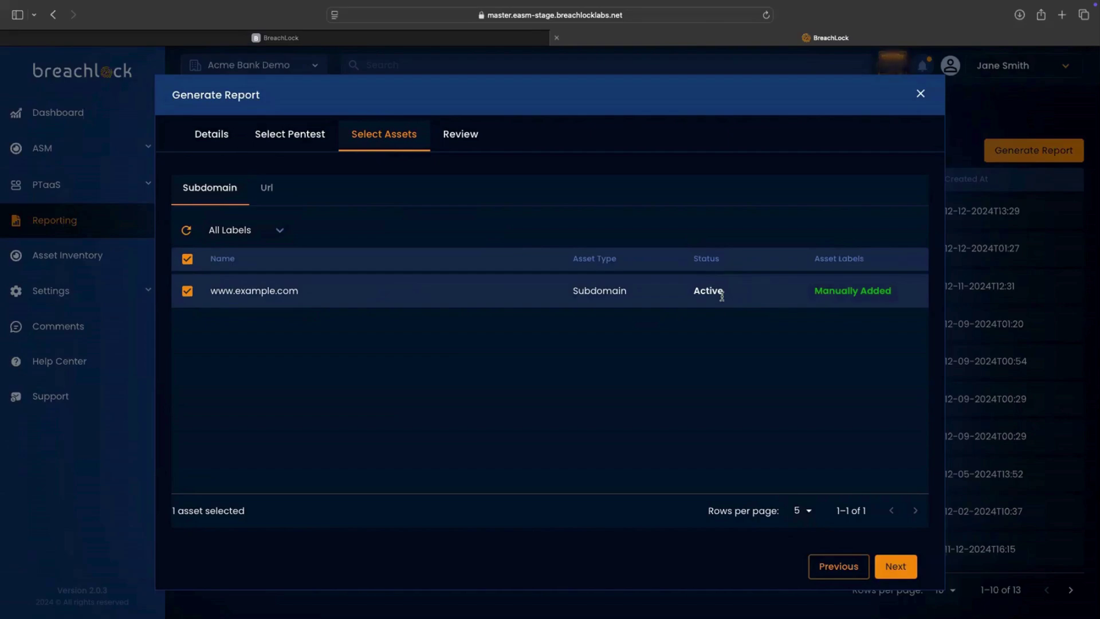
{"action": "left_click", "coordinate": [460, 134]}
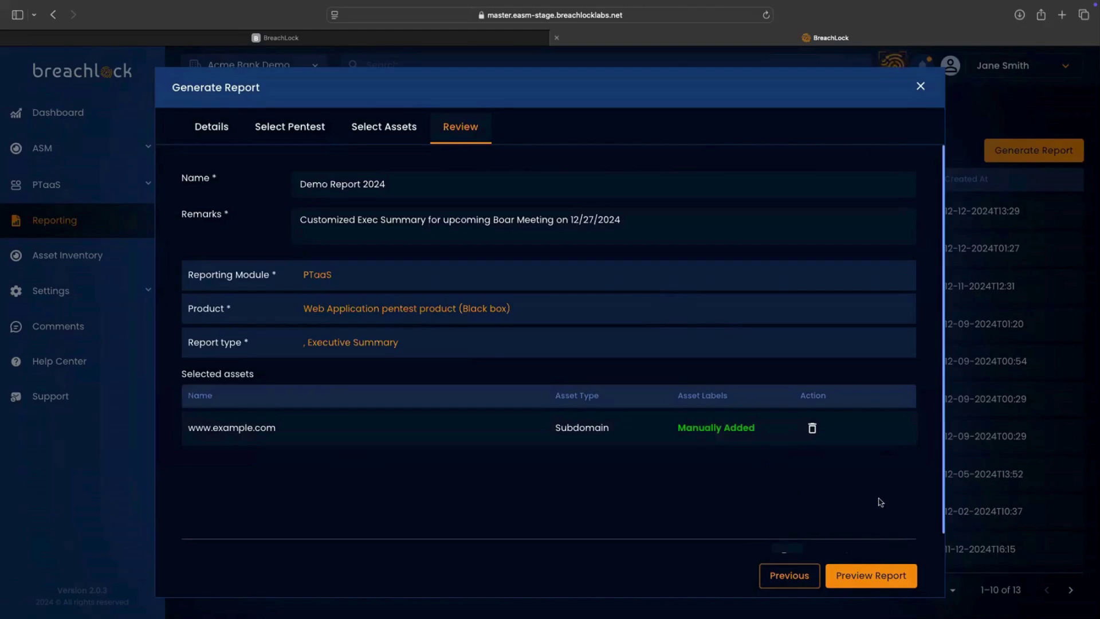
{"action": "left_click", "coordinate": [865, 579]}
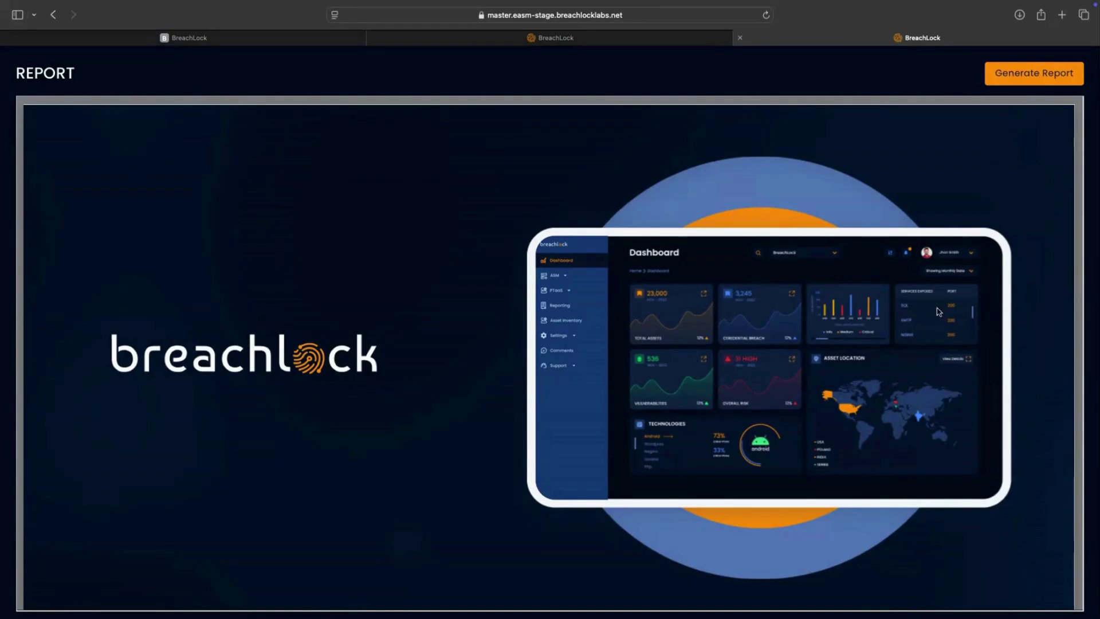
Review the report preview's cover pages, disclosure statement and document information up to the table of contents
{"action": "scroll", "coordinate": [871, 403], "scroll_direction": "down", "scroll_amount": 10}
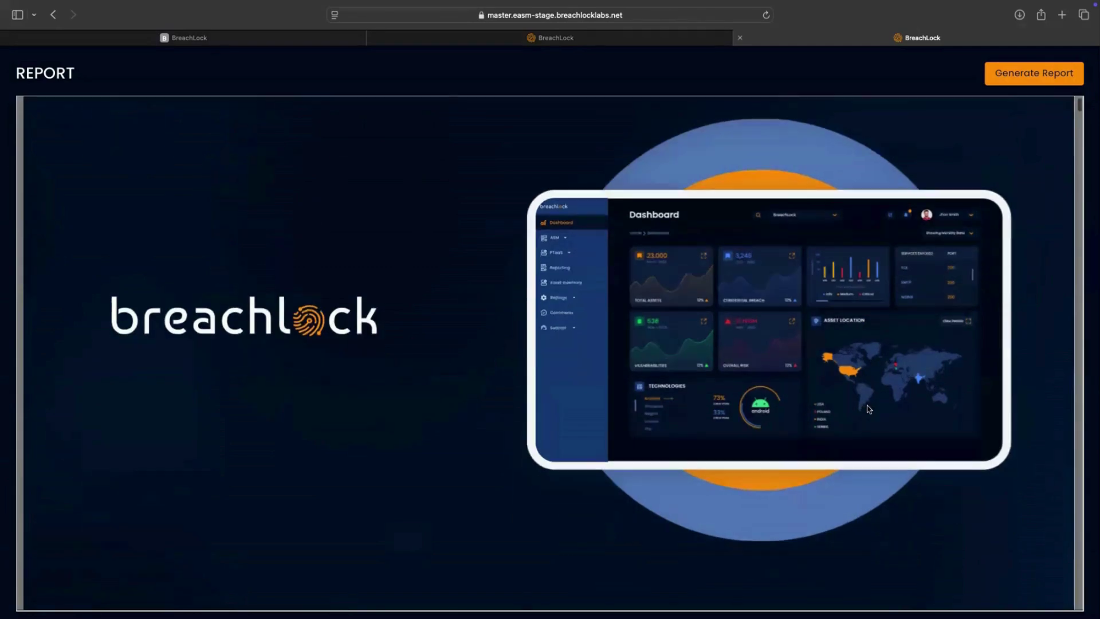
{"action": "scroll", "coordinate": [869, 409], "scroll_direction": "down", "scroll_amount": 3}
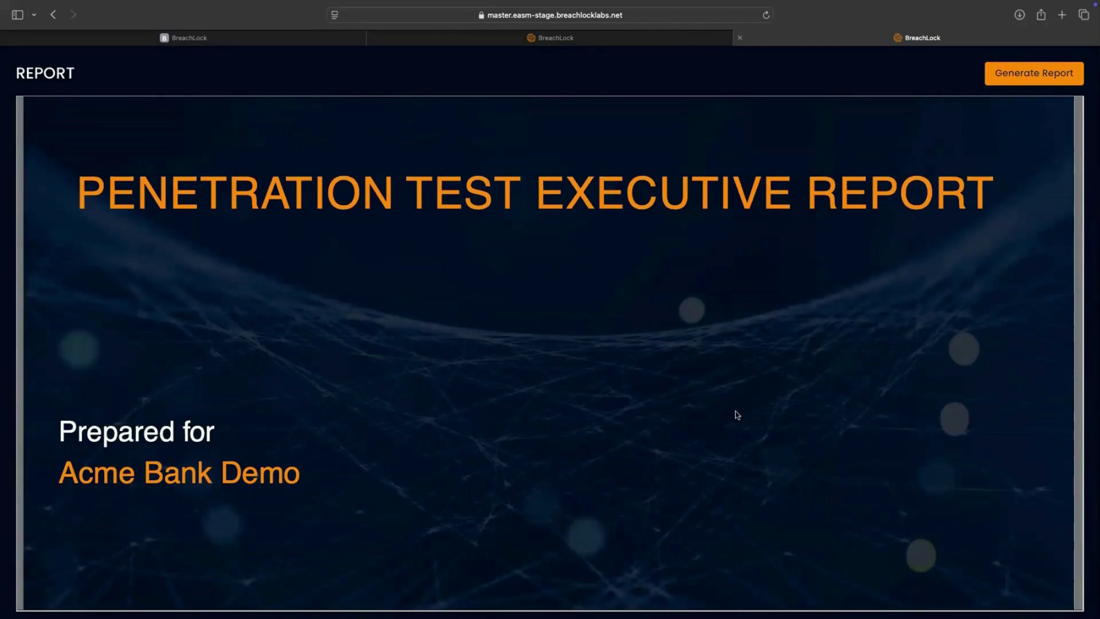
{"action": "scroll", "coordinate": [737, 415], "scroll_direction": "down", "scroll_amount": 10}
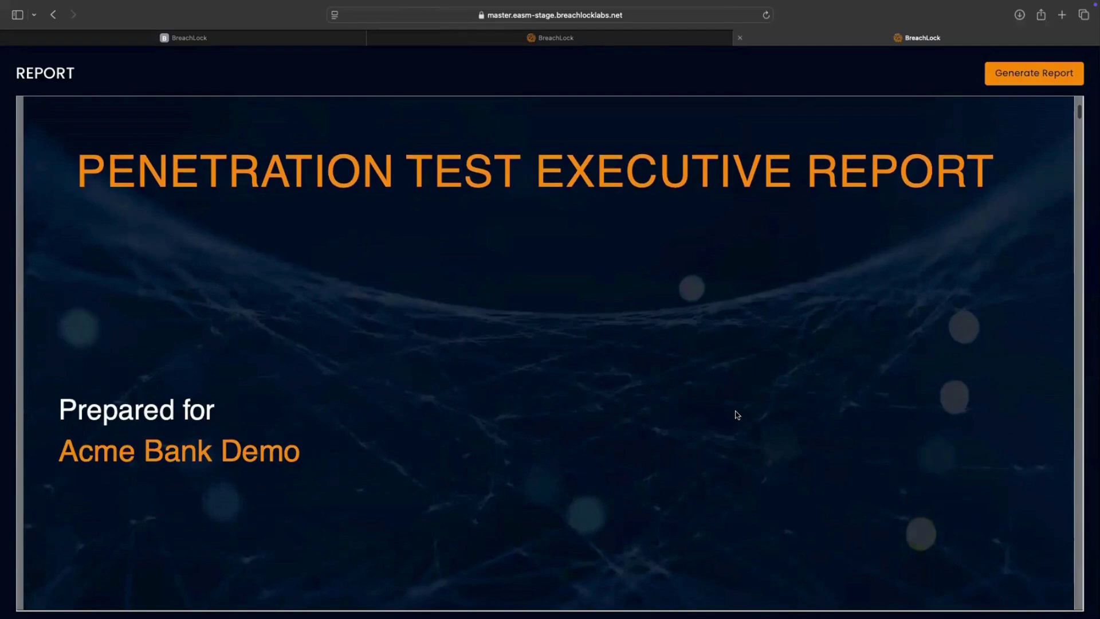
{"action": "scroll", "coordinate": [737, 415], "scroll_direction": "down", "scroll_amount": 5}
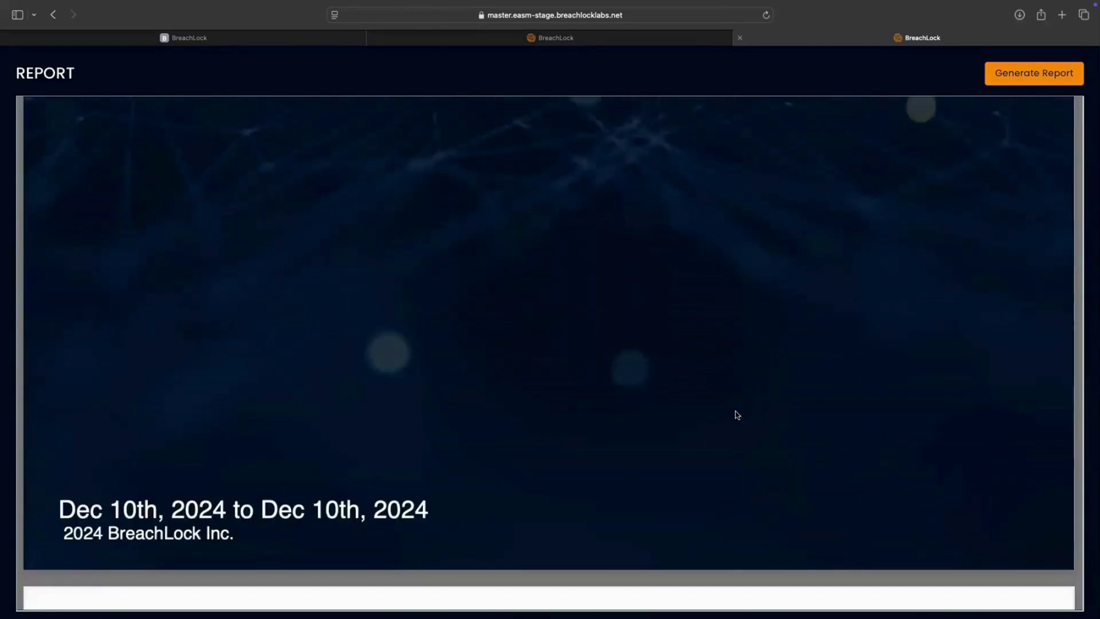
{"action": "scroll", "coordinate": [738, 415], "scroll_direction": "down", "scroll_amount": 5}
{"action": "scroll", "coordinate": [737, 415], "scroll_direction": "down", "scroll_amount": 3}
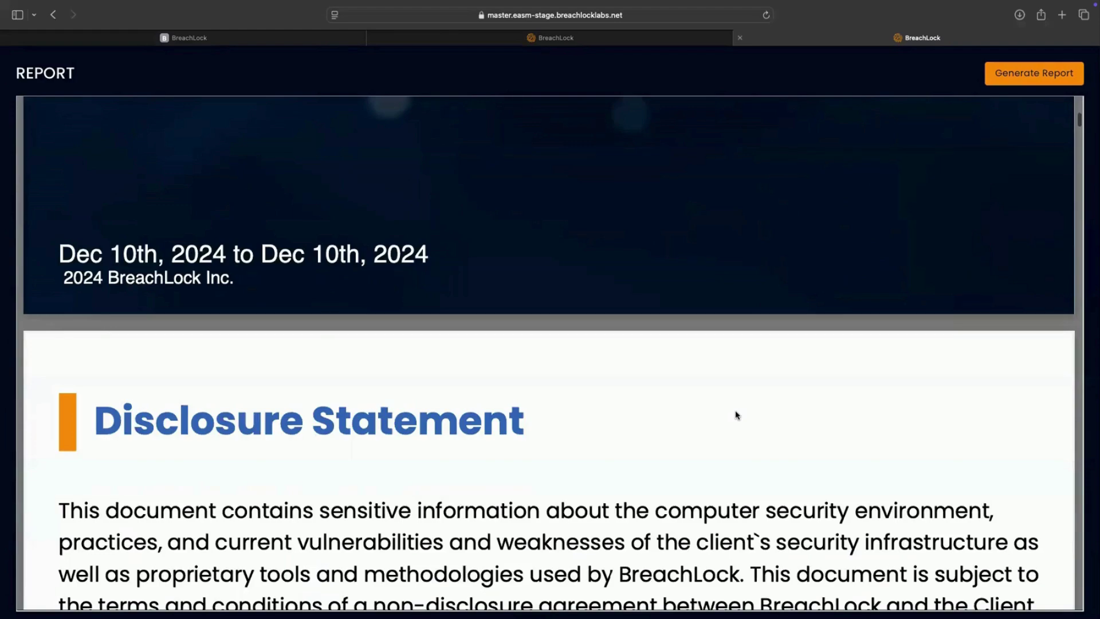
{"action": "scroll", "coordinate": [737, 415], "scroll_direction": "down", "scroll_amount": 2}
{"action": "scroll", "coordinate": [737, 415], "scroll_direction": "down", "scroll_amount": 12}
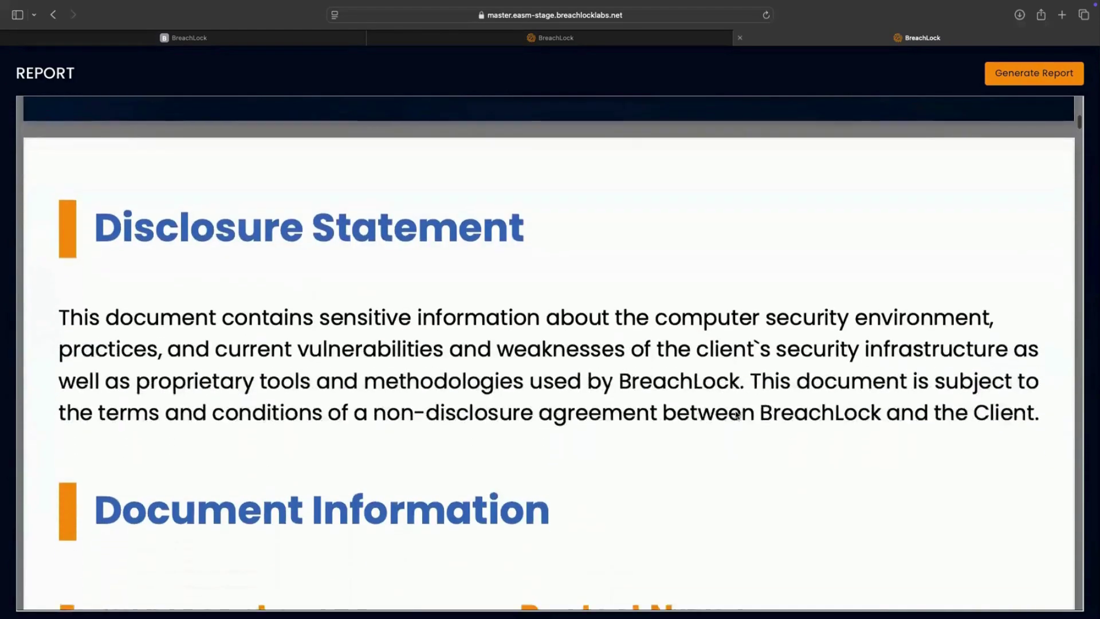
{"action": "scroll", "coordinate": [737, 415], "scroll_direction": "down", "scroll_amount": 1}
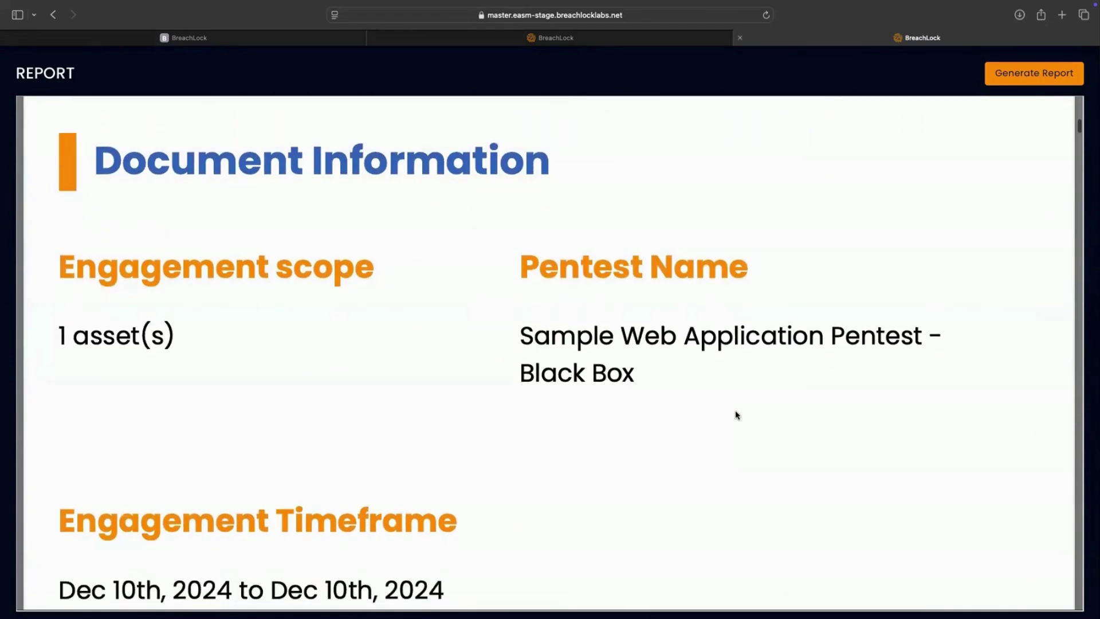
{"action": "scroll", "coordinate": [737, 415], "scroll_direction": "down", "scroll_amount": 5}
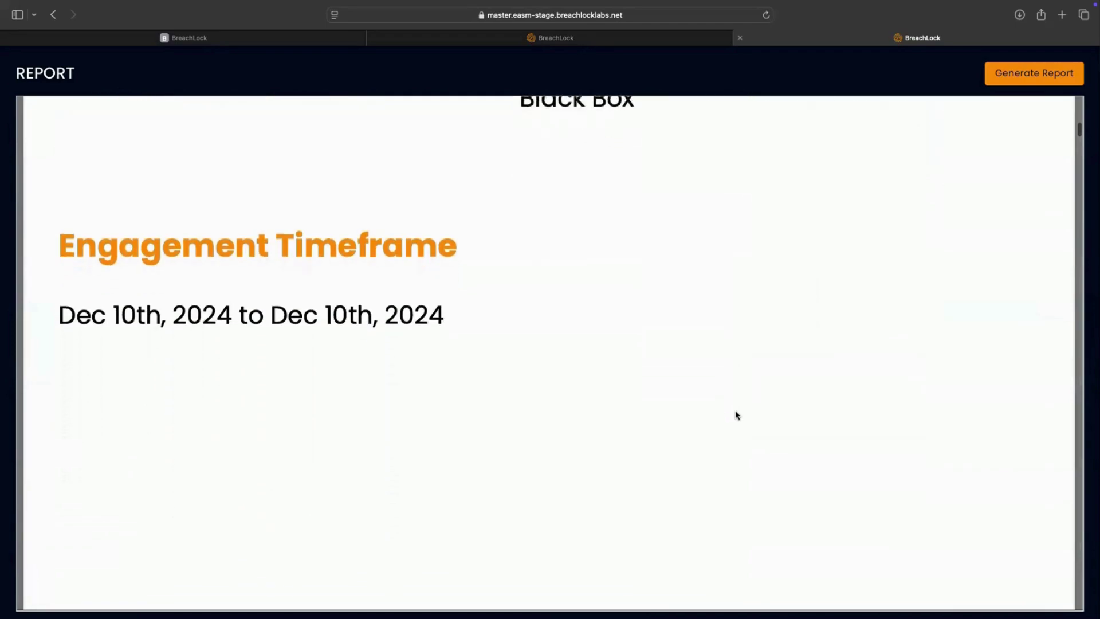
{"action": "scroll", "coordinate": [737, 414], "scroll_direction": "down", "scroll_amount": 1}
{"action": "scroll", "coordinate": [736, 414], "scroll_direction": "down", "scroll_amount": 10}
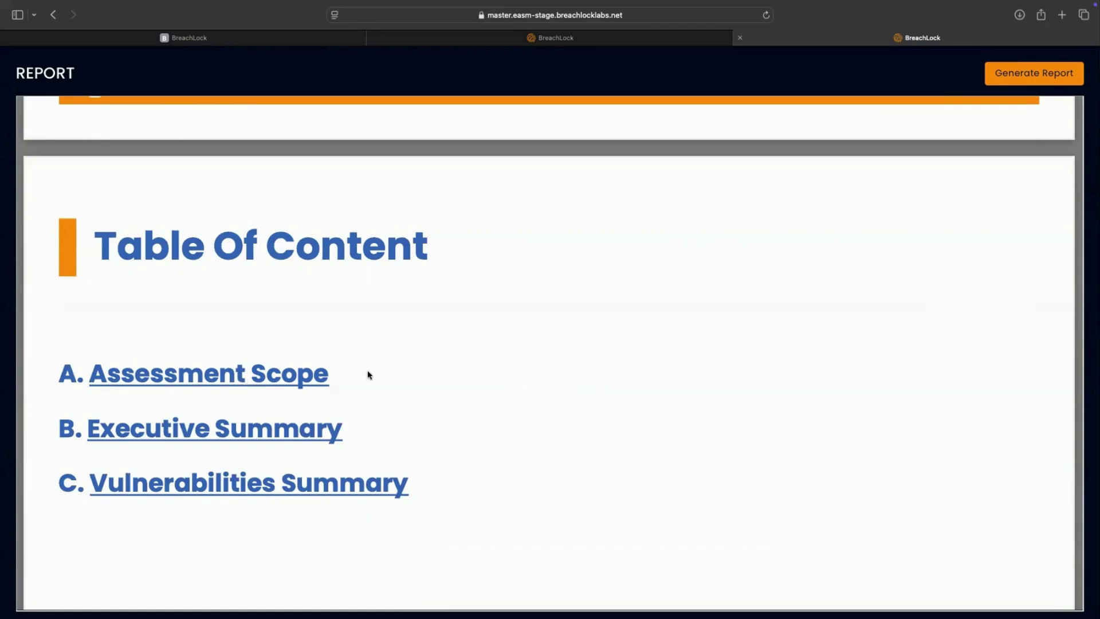
Examine the Assessment Scope section for the organization, methodology, timeline and assets of the web application penetration test
{"action": "scroll", "coordinate": [410, 378], "scroll_direction": "down", "scroll_amount": 5}
{"action": "scroll", "coordinate": [410, 379], "scroll_direction": "down", "scroll_amount": 2}
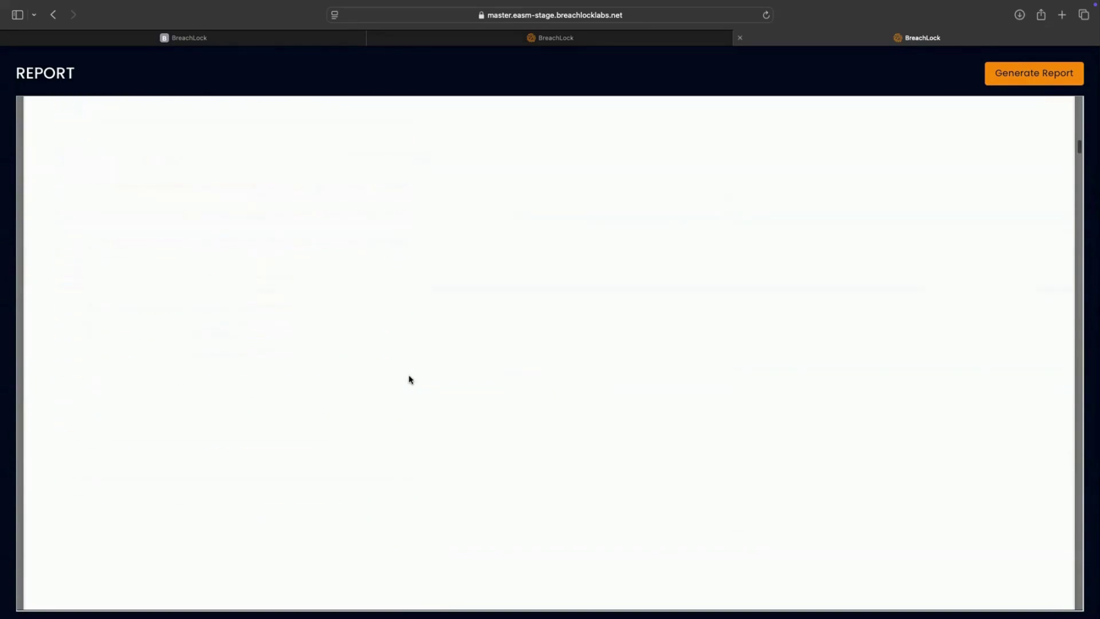
{"action": "scroll", "coordinate": [410, 379], "scroll_direction": "down", "scroll_amount": 6}
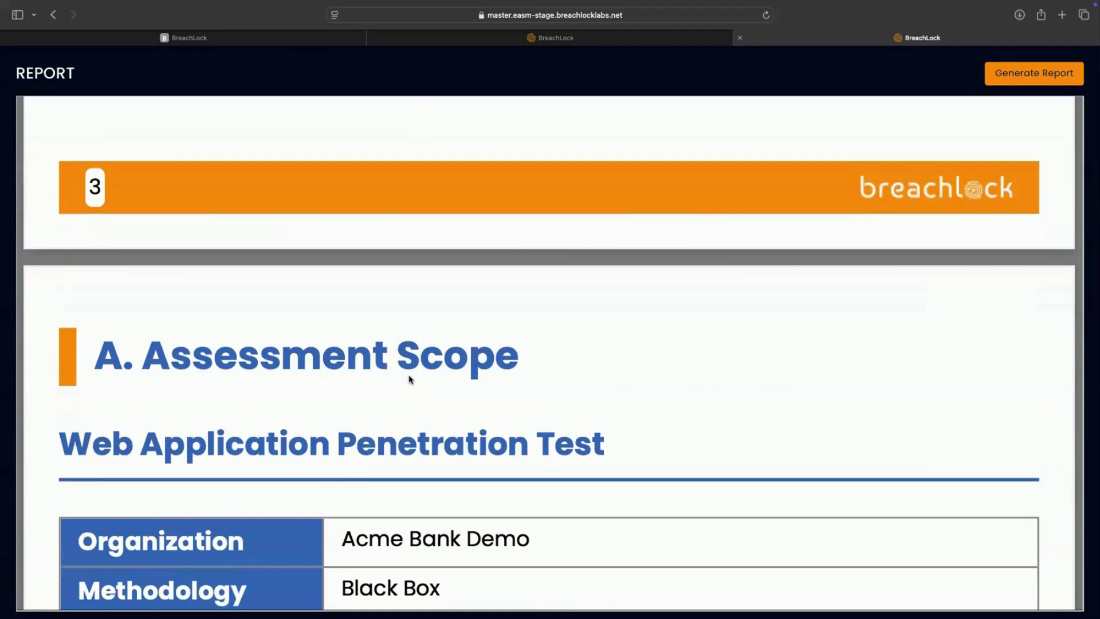
{"action": "scroll", "coordinate": [411, 380], "scroll_direction": "down", "scroll_amount": 2}
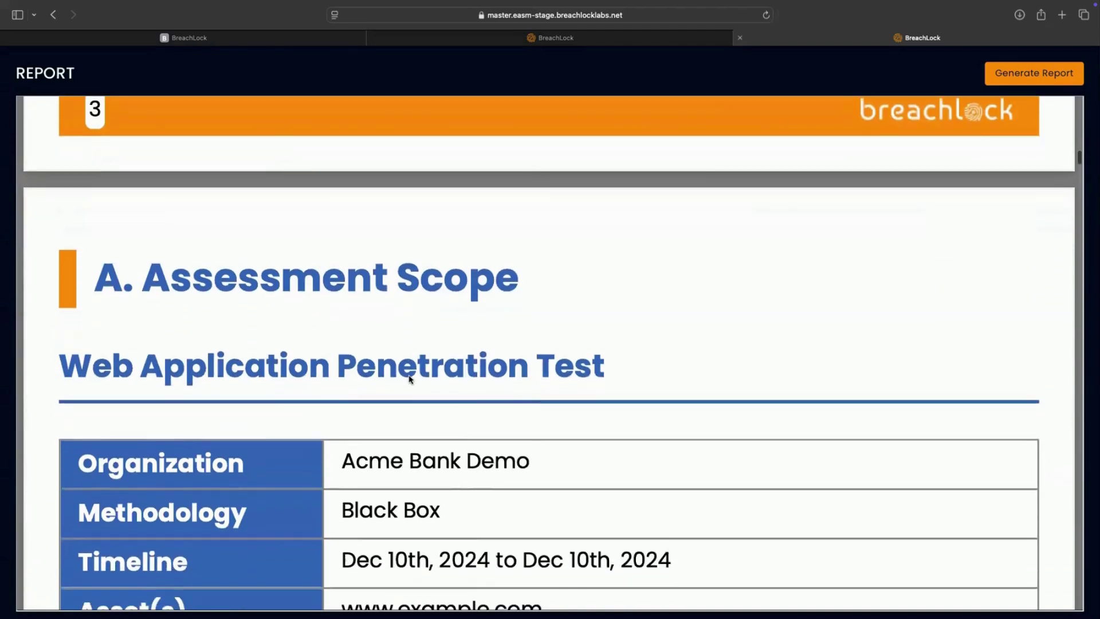
{"action": "scroll", "coordinate": [410, 379], "scroll_direction": "down", "scroll_amount": 2}
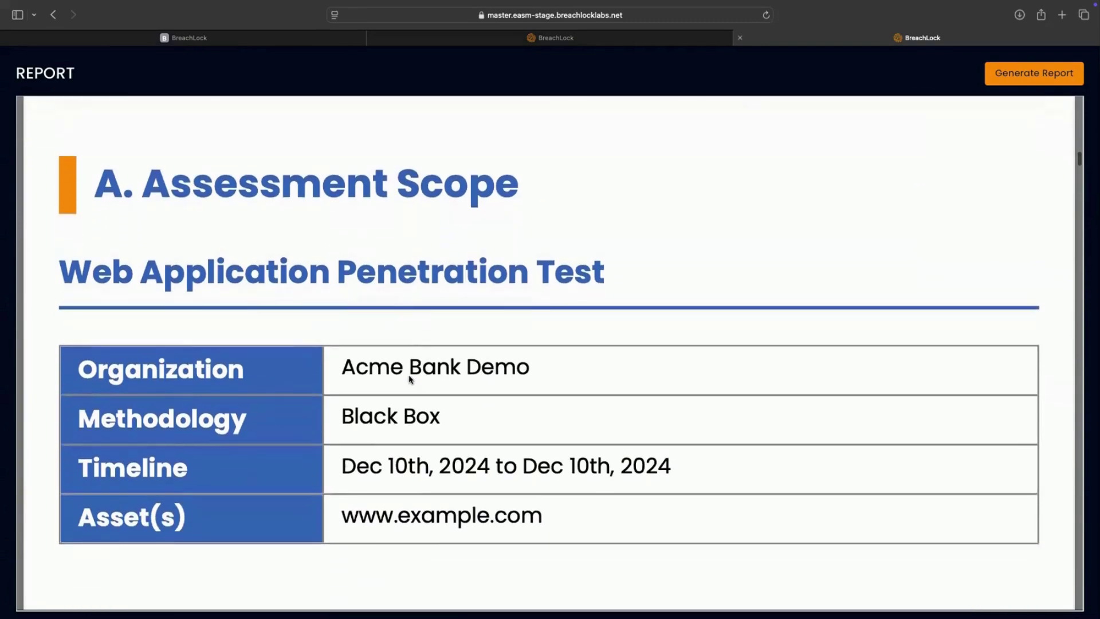
{"action": "scroll", "coordinate": [411, 380], "scroll_direction": "down", "scroll_amount": 1}
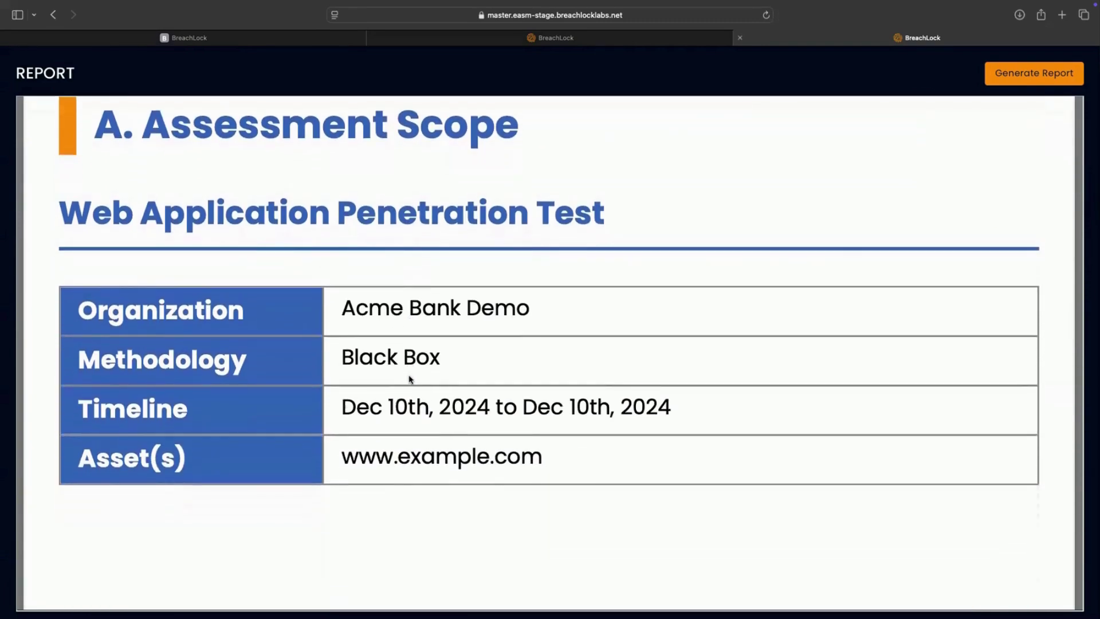
{"action": "scroll", "coordinate": [410, 379], "scroll_direction": "down", "scroll_amount": 1}
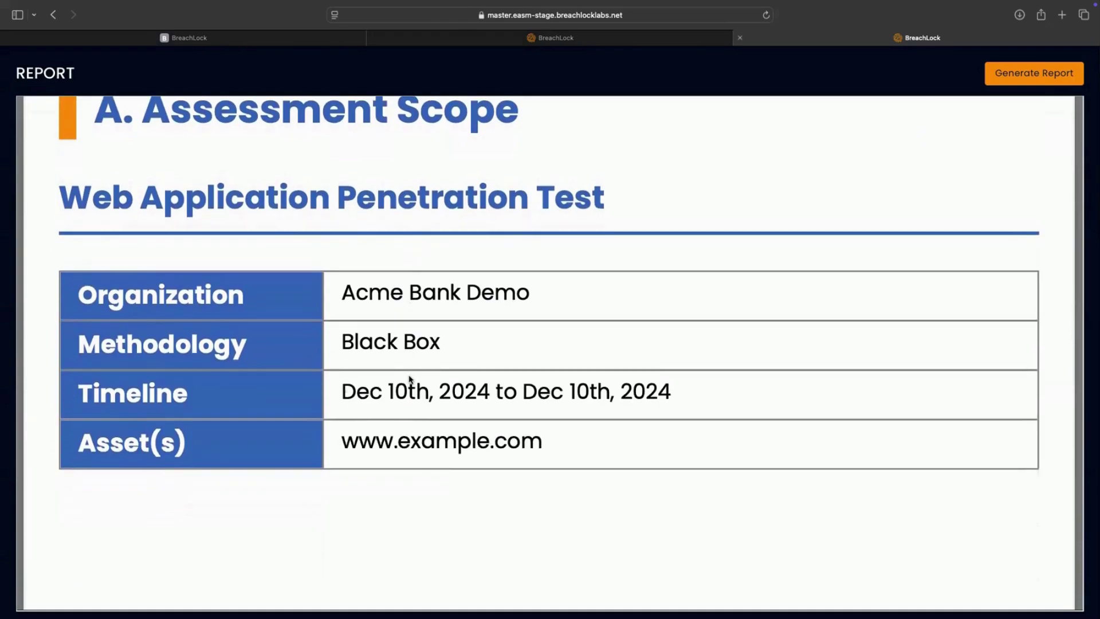
{"action": "scroll", "coordinate": [411, 380], "scroll_direction": "down", "scroll_amount": 4}
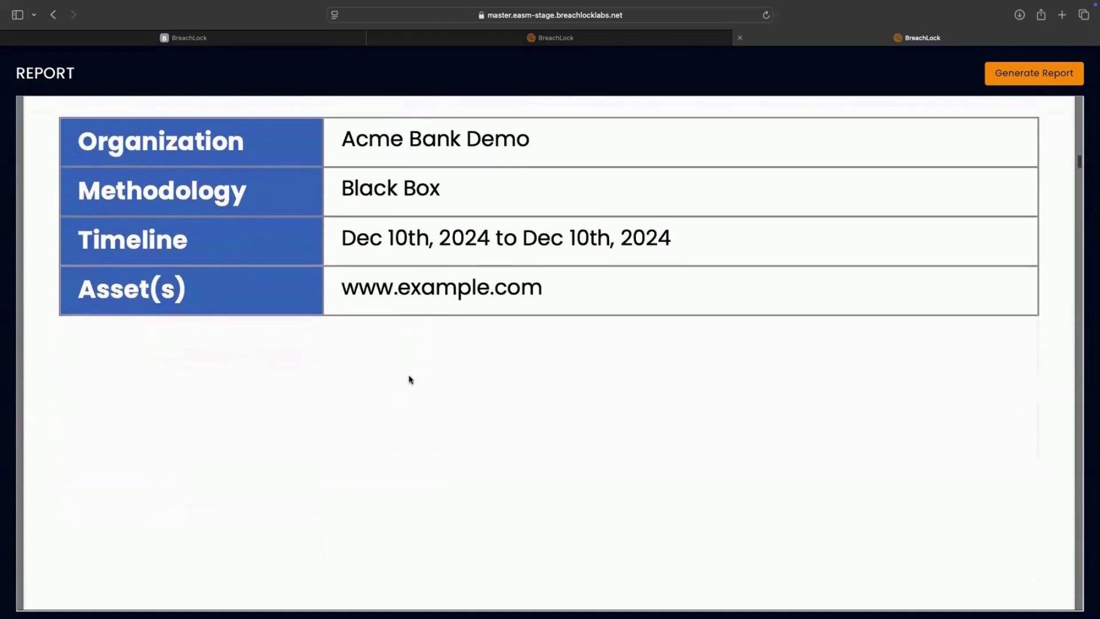
Read the Executive Summary section of the report preview, including the assessment goal and the identified vulnerabilities by severity
{"action": "scroll", "coordinate": [410, 380], "scroll_direction": "down", "scroll_amount": 15}
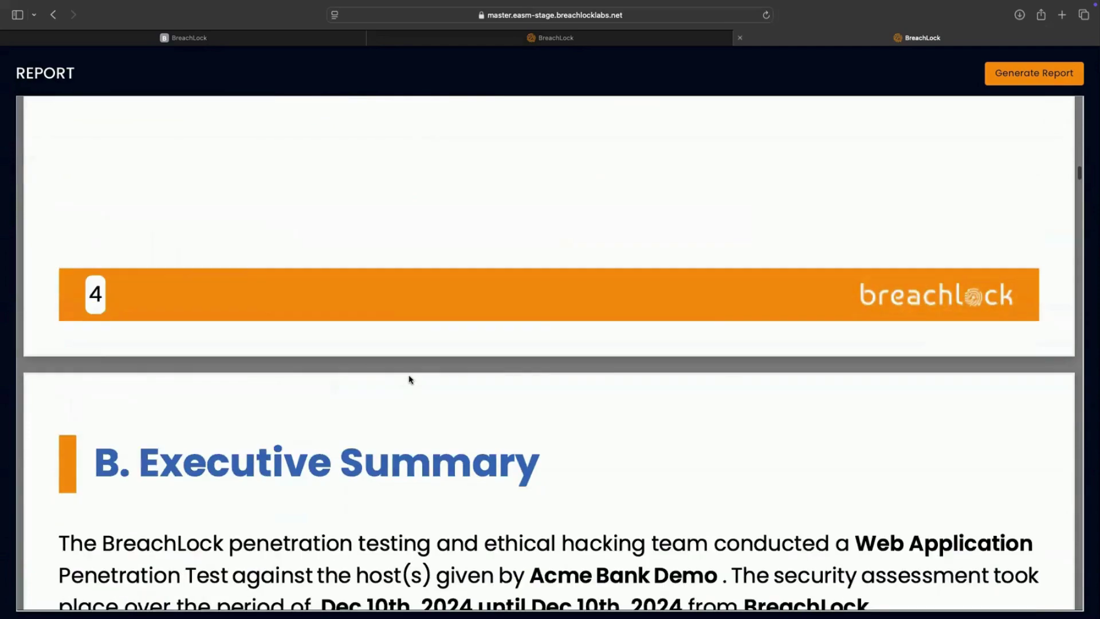
{"action": "scroll", "coordinate": [410, 379], "scroll_direction": "down", "scroll_amount": 5}
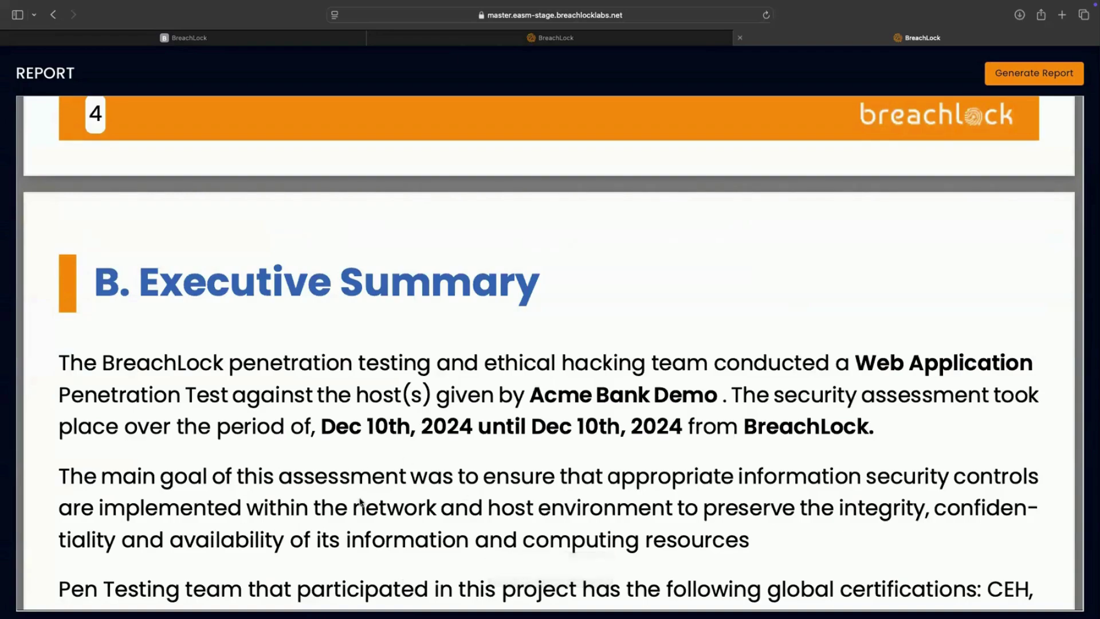
{"action": "scroll", "coordinate": [321, 476], "scroll_direction": "down", "scroll_amount": 3}
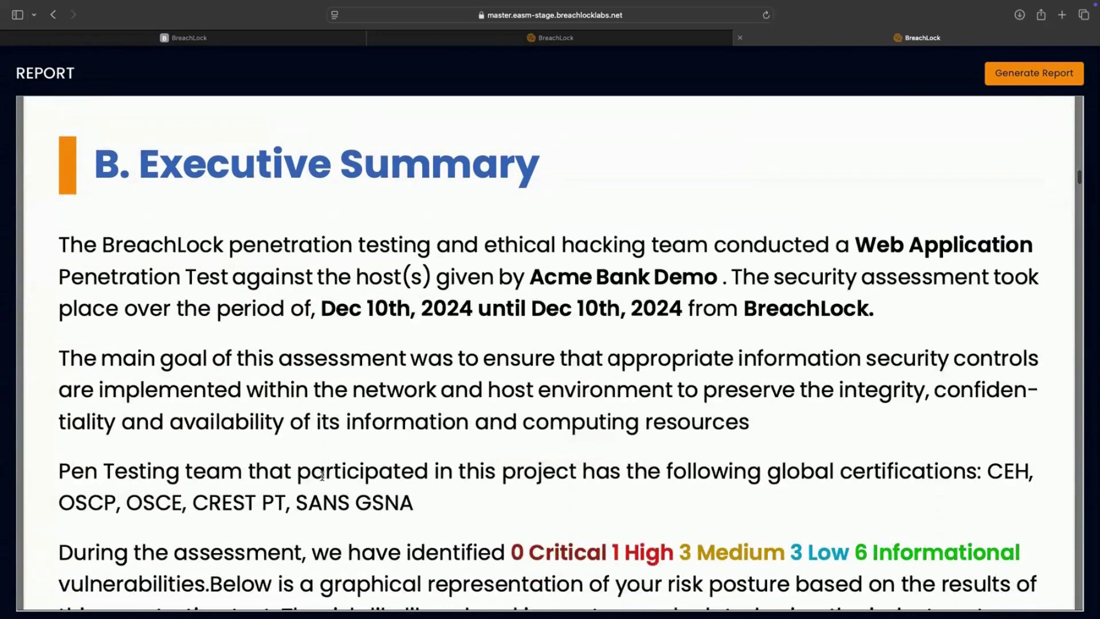